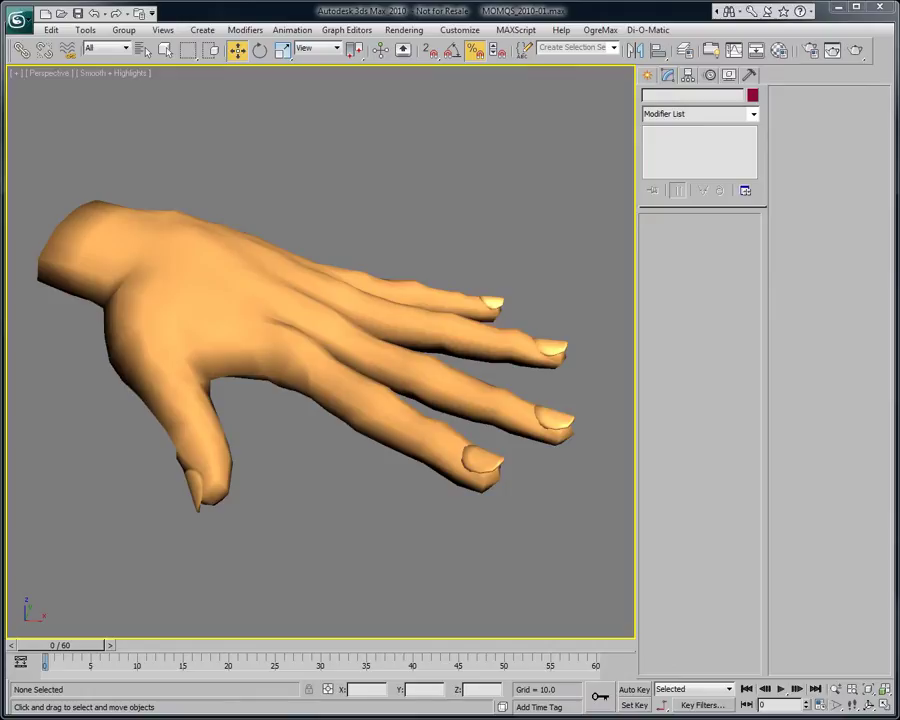
Add a Morph-O-Matic modifier to the hand mesh.
click(374, 410)
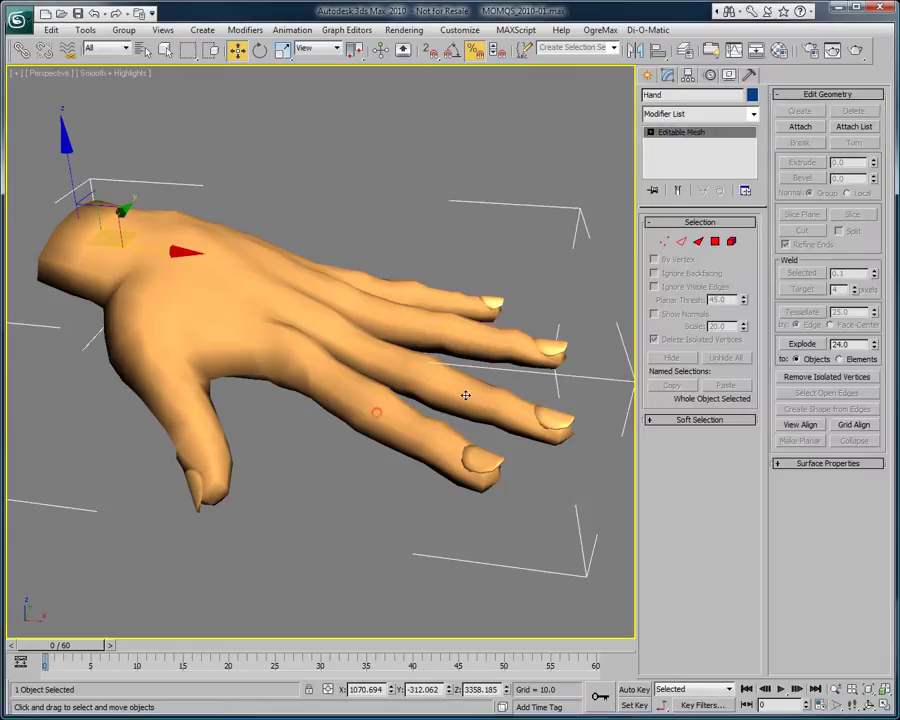
click(743, 113)
drag(751, 183, 755, 407)
click(695, 331)
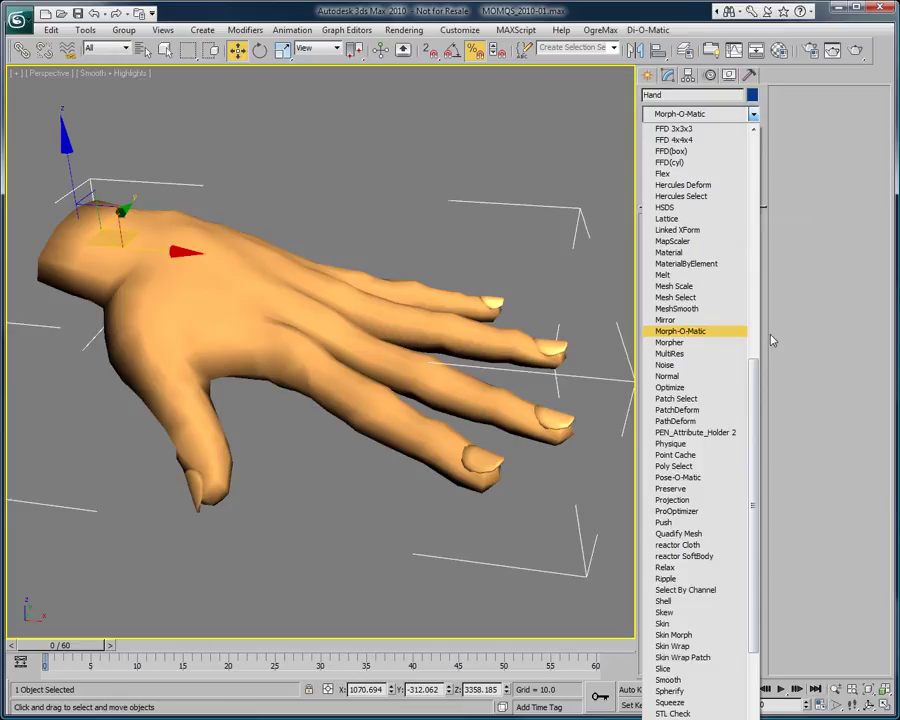
Insert Finger 01 / 100 as a morph target in the first Morph-O-Matic channel.
click(688, 284)
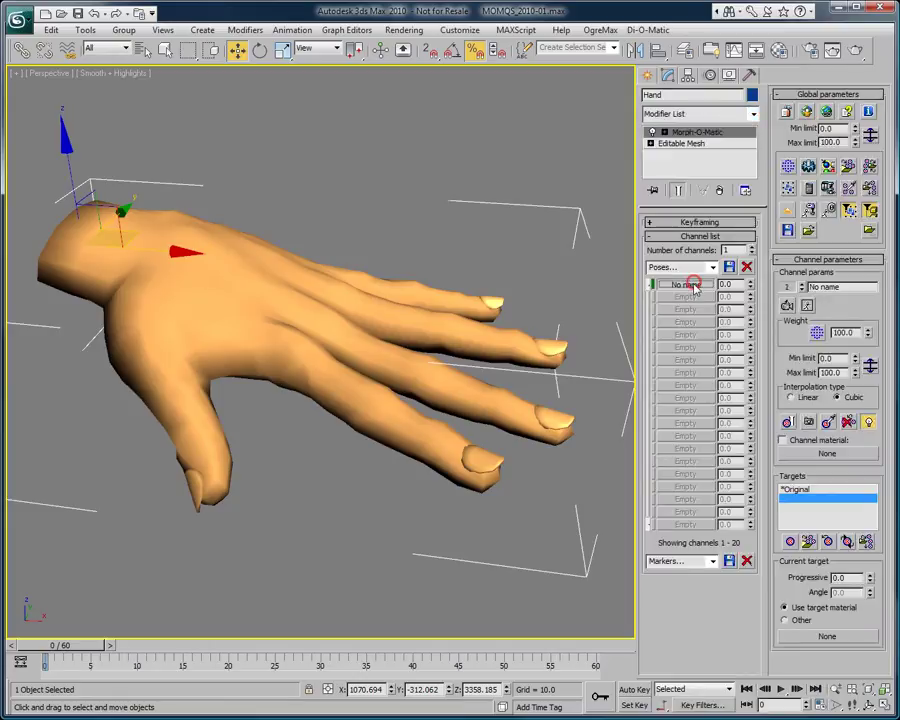
click(819, 499)
click(808, 541)
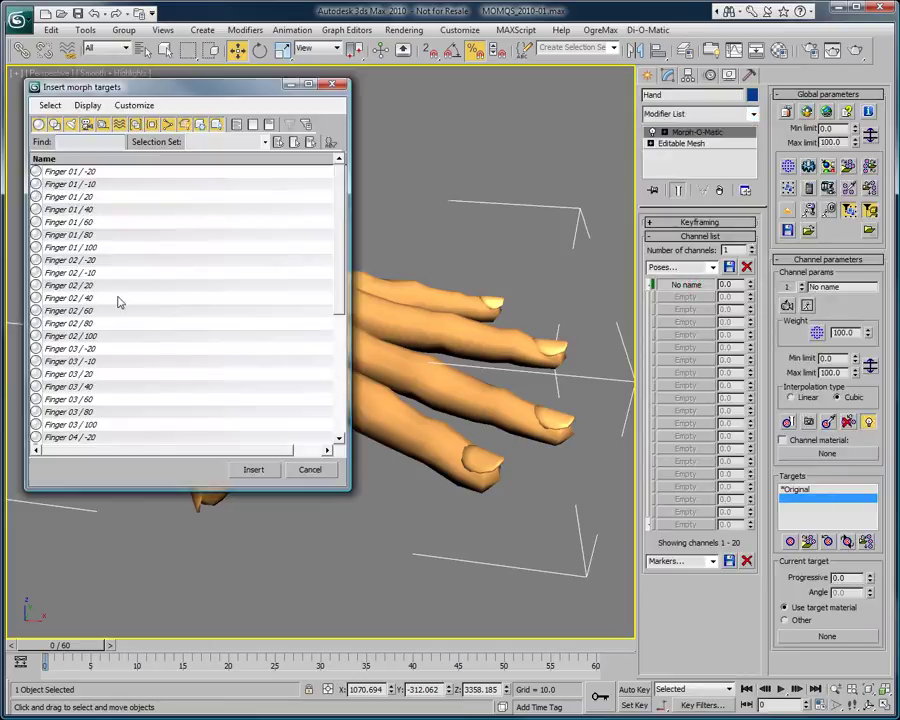
click(152, 248)
click(262, 471)
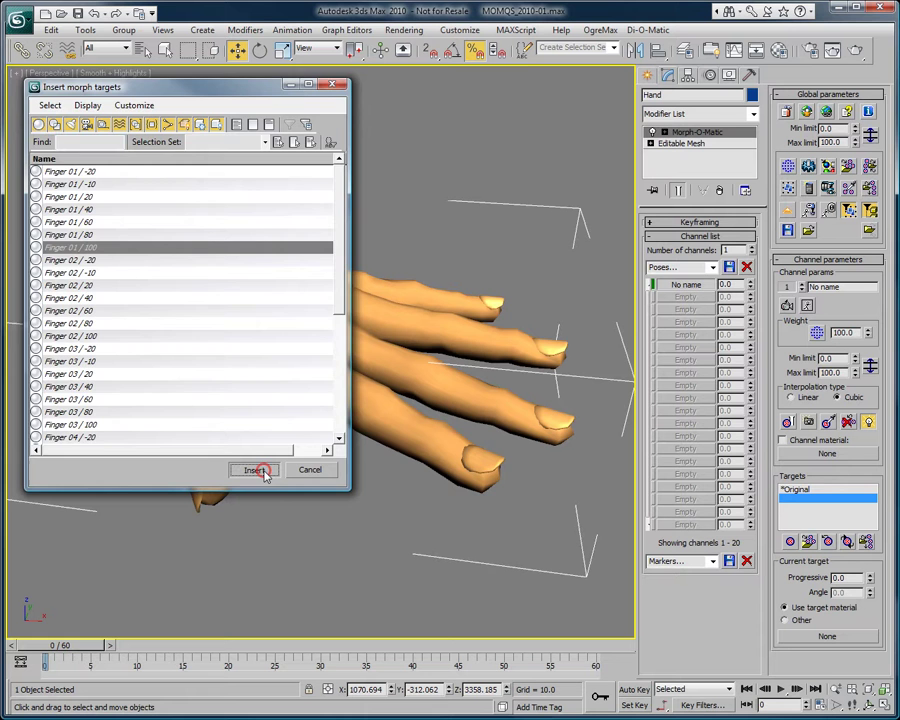
Preview the finger curl by raising the Finger 01 / 100 channel, resetting it to 0 and raising it again.
drag(751, 286, 762, 3)
alt+middle_drag(375, 392, 263, 265)
right_click(751, 286)
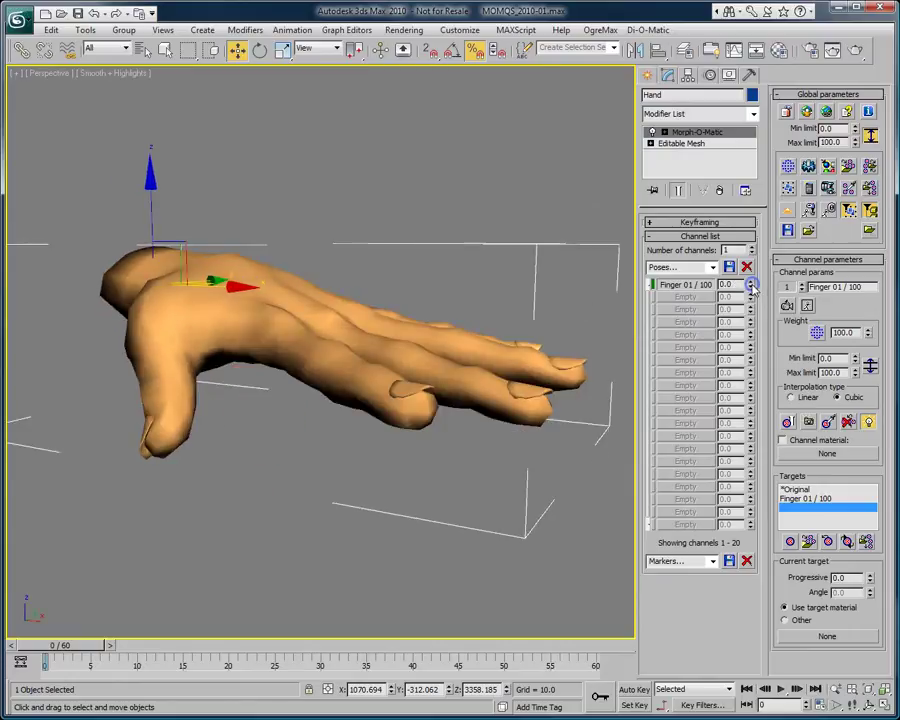
drag(751, 286, 756, 5)
alt+middle_drag(363, 558, 324, 389)
Set the Finger 01 / 100 channel to 50 and show edged faces to inspect the half-bent finger.
double_click(735, 286)
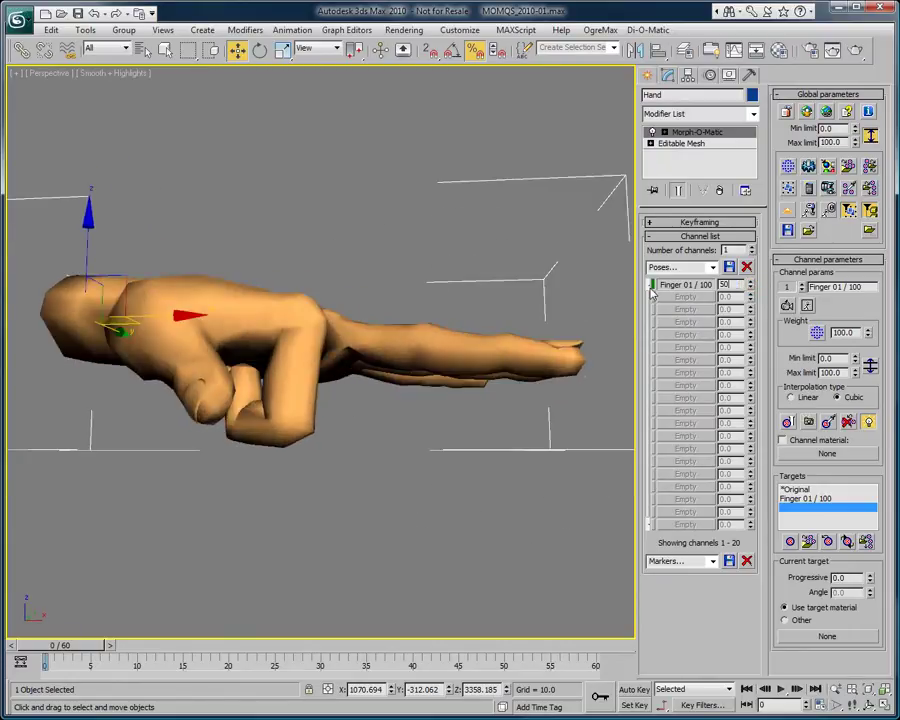
text(50)
key(Return)
alt+middle_drag(414, 304, 402, 342)
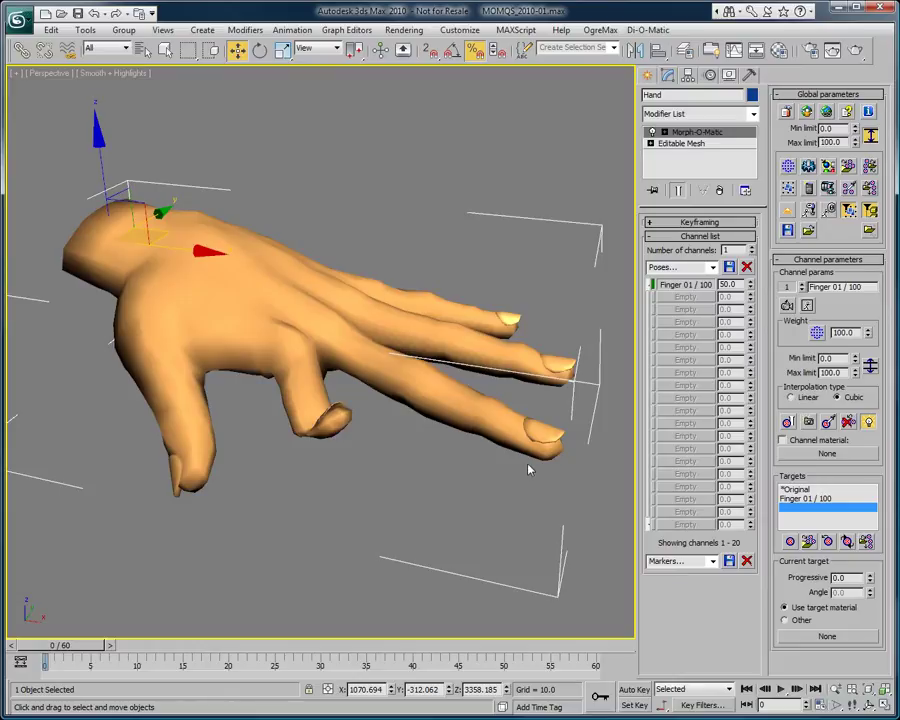
key(F4)
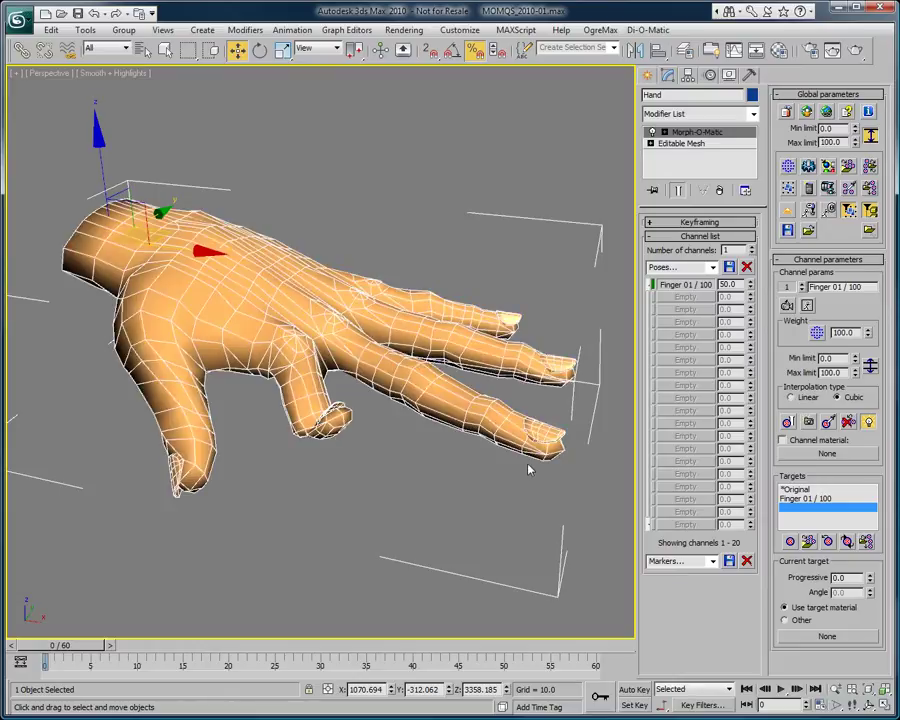
alt+middle_drag(311, 410, 356, 382)
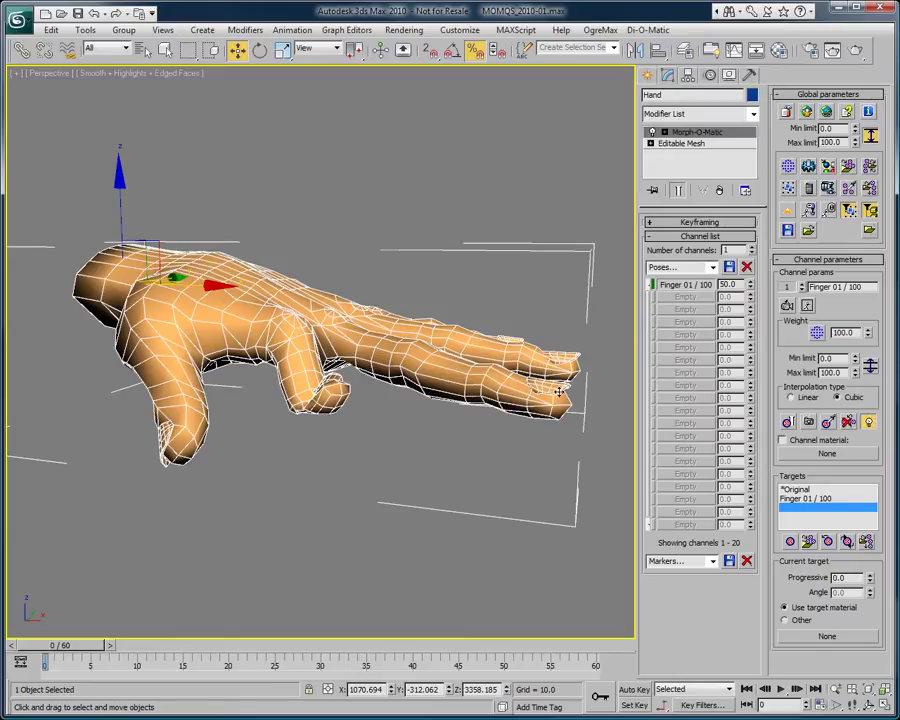
Hide the edged faces, preview the Finger 01 / 100 channel at 100 and reset it to 0.
drag(750, 283, 749, 268)
right_click(750, 284)
key(shift+z)
key(F4)
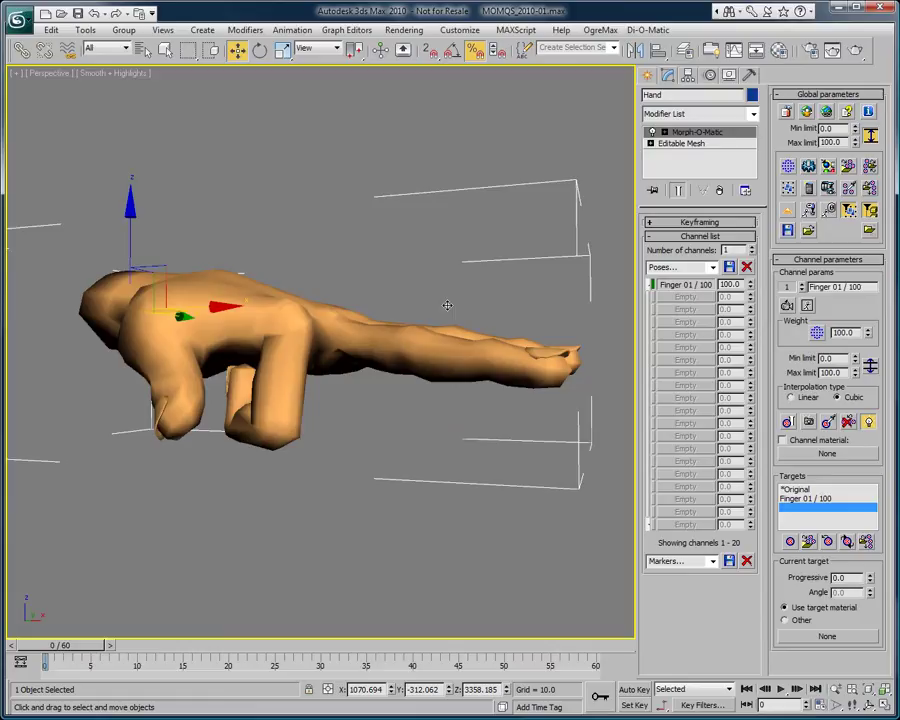
right_click(751, 284)
mouse_move(751, 284)
mouse_down()
mouse_move(752, 250)
mouse_move(749, 284)
mouse_up()
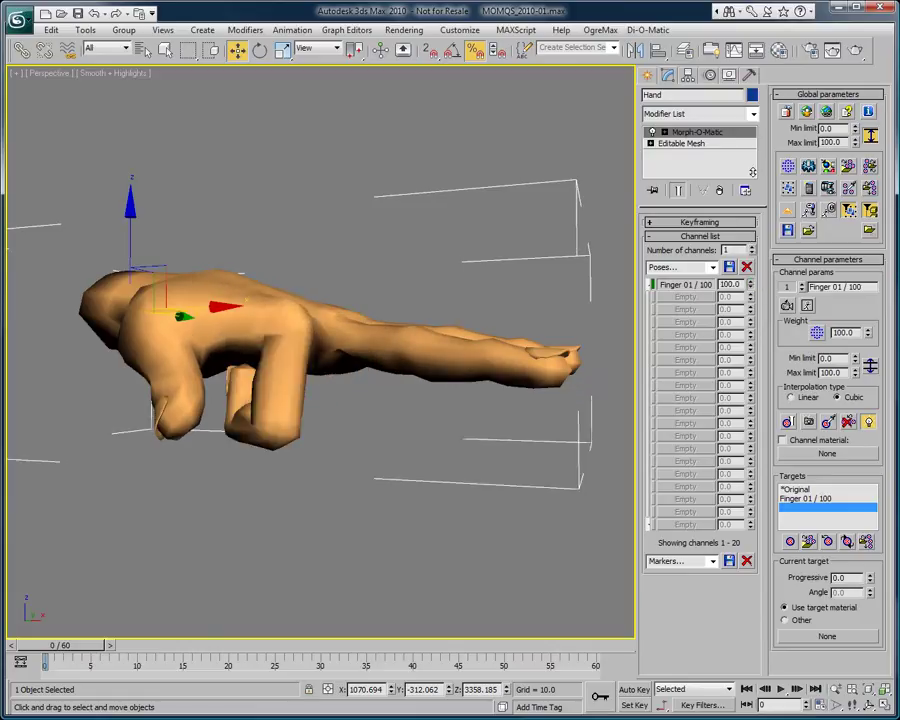
right_click(749, 284)
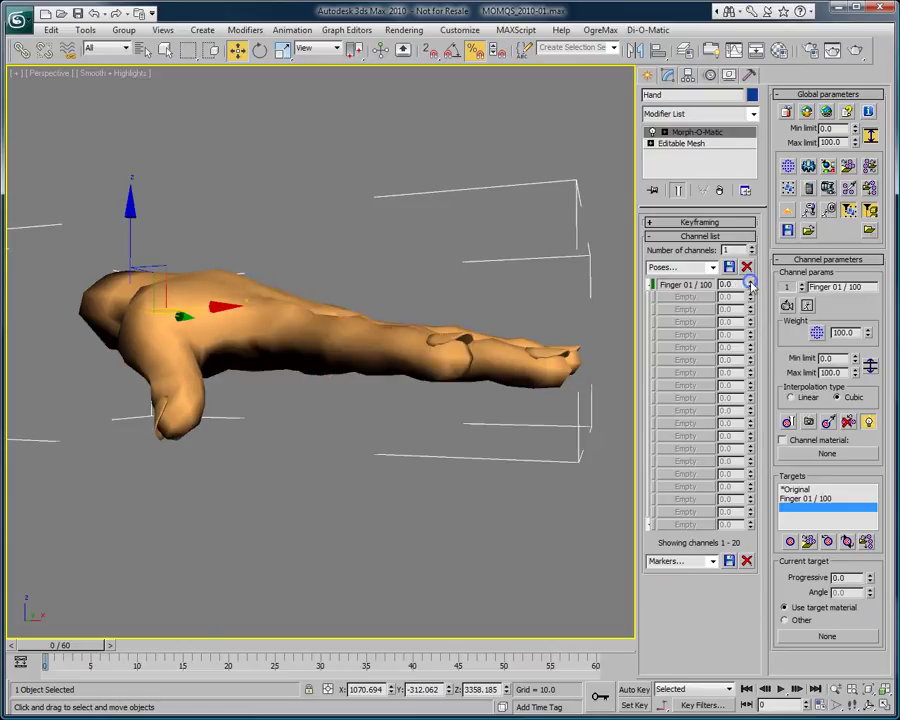
Insert the targets Finger 01 / -20, -10, 20, 40, 60 and 80 into the Finger 01 / 100 channel.
click(809, 541)
drag(150, 170, 169, 243)
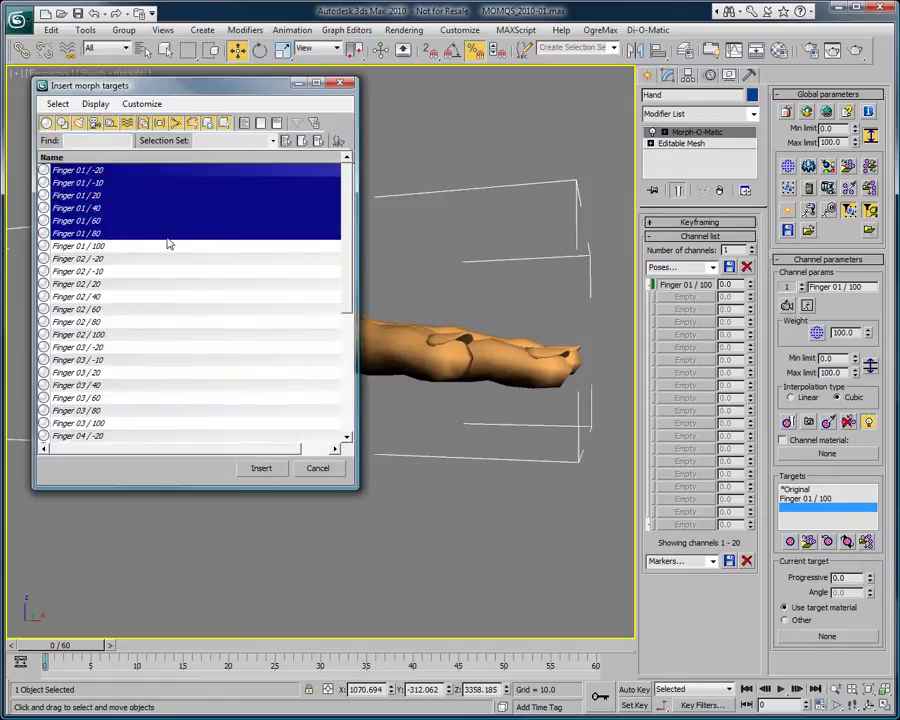
click(256, 469)
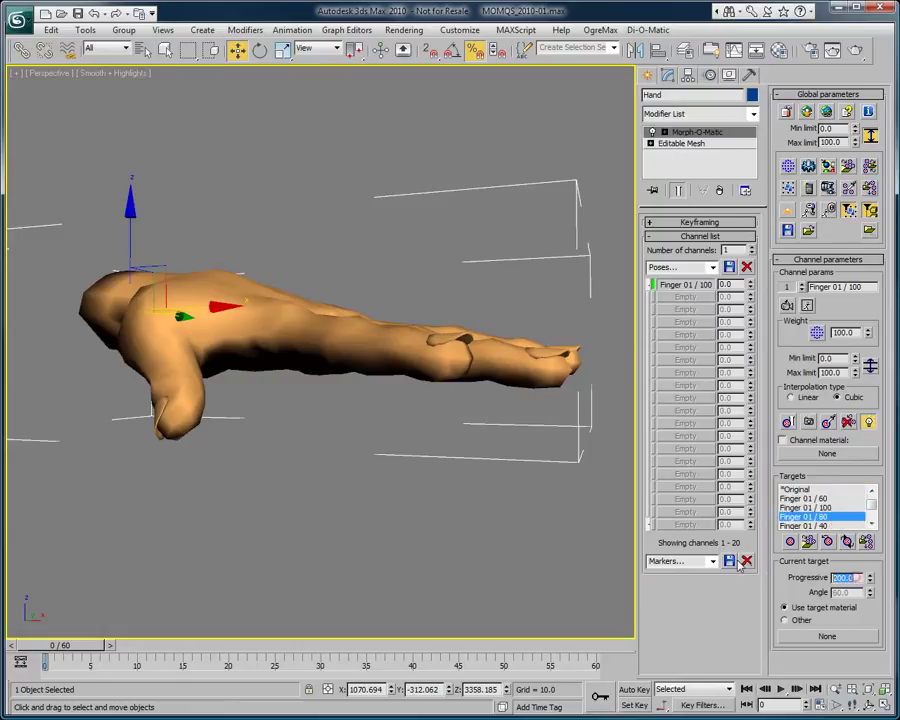
Set the progressive value of target Finger 01 / 80 to 80 and of target Finger 01 / 40 to 40.
text(80)
key(Return)
drag(873, 503, 875, 513)
click(852, 508)
click(856, 577)
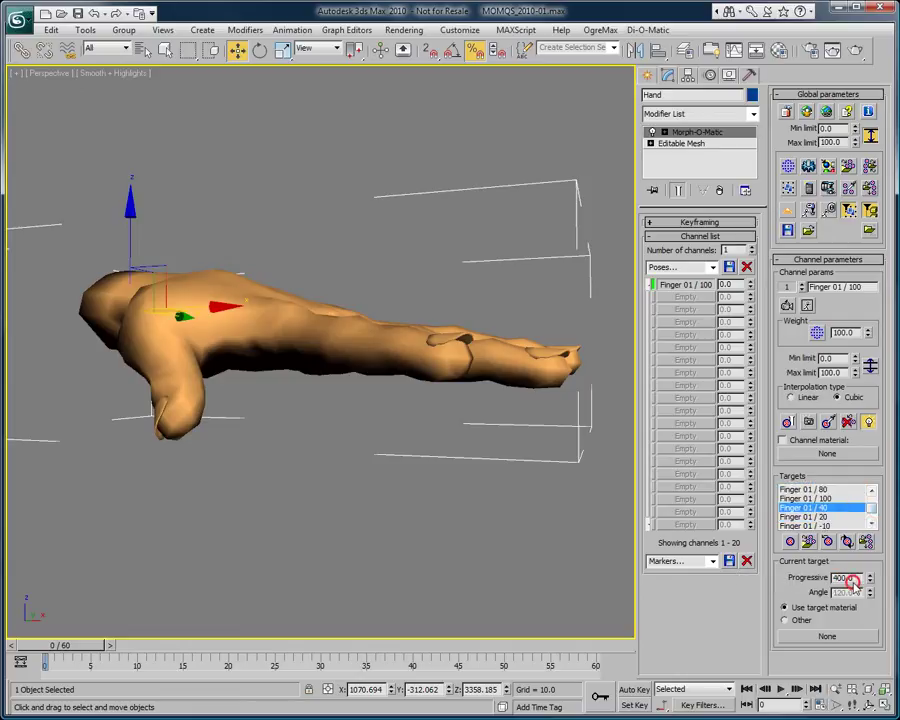
drag(855, 577, 760, 564)
text(40)
key(Return)
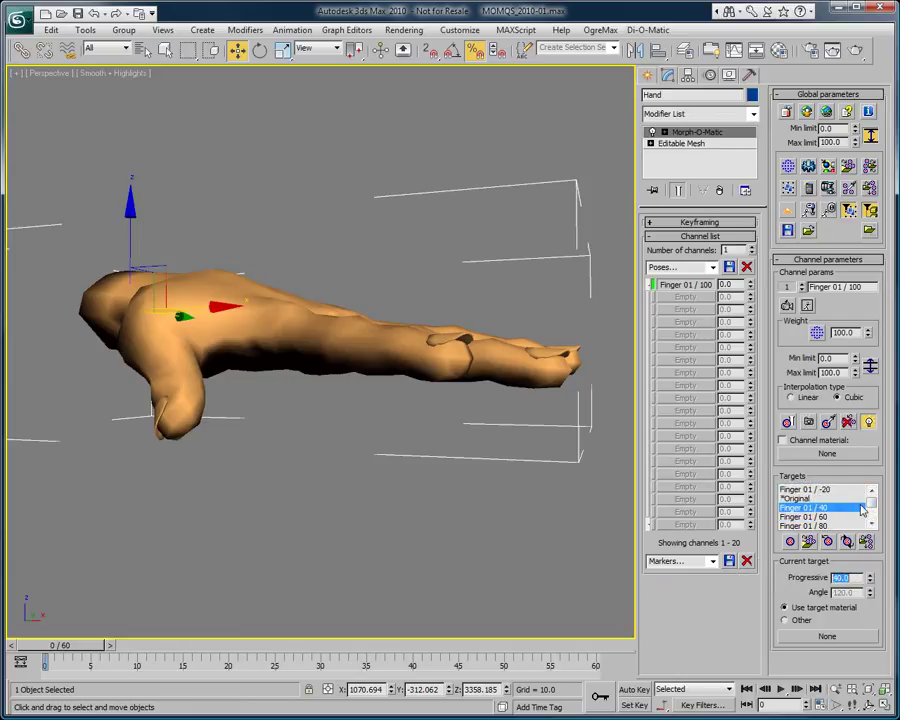
Set the progressive value of target Finger 01 / 20 to 20.
click(874, 503)
drag(875, 507, 870, 514)
click(823, 499)
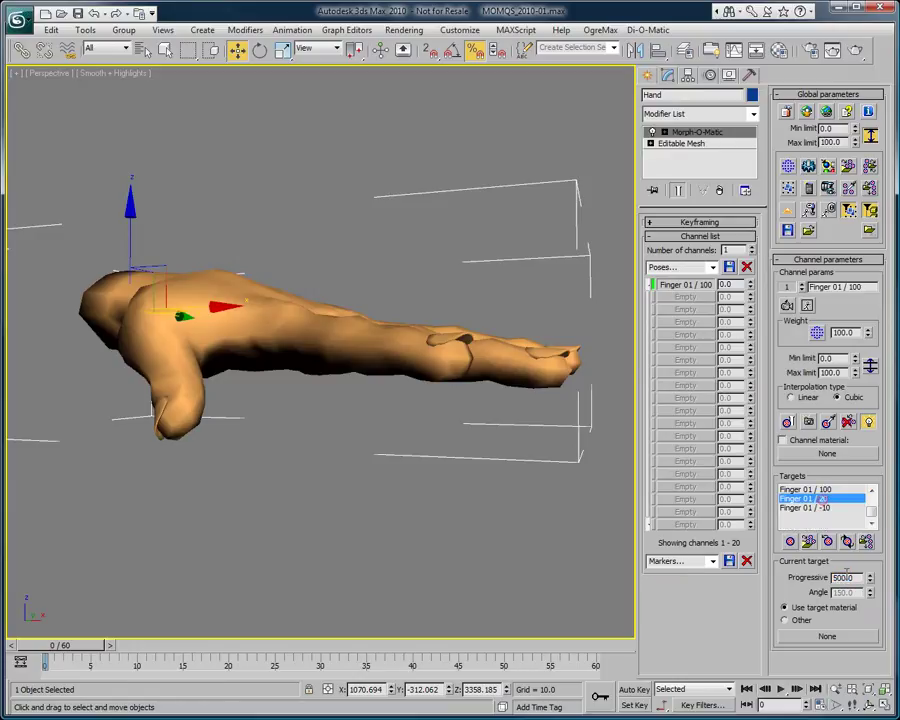
drag(857, 577, 786, 572)
text(20)
key(Return)
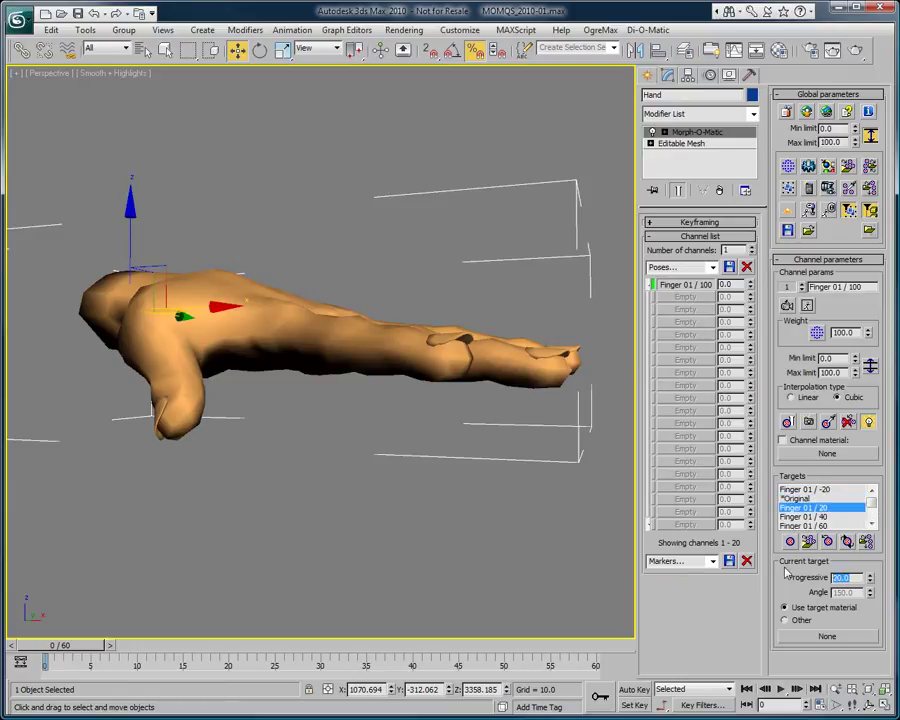
Set the progressive value of target Finger 01 / -10 to -10.
scroll(872, 503, down, 3)
click(832, 507)
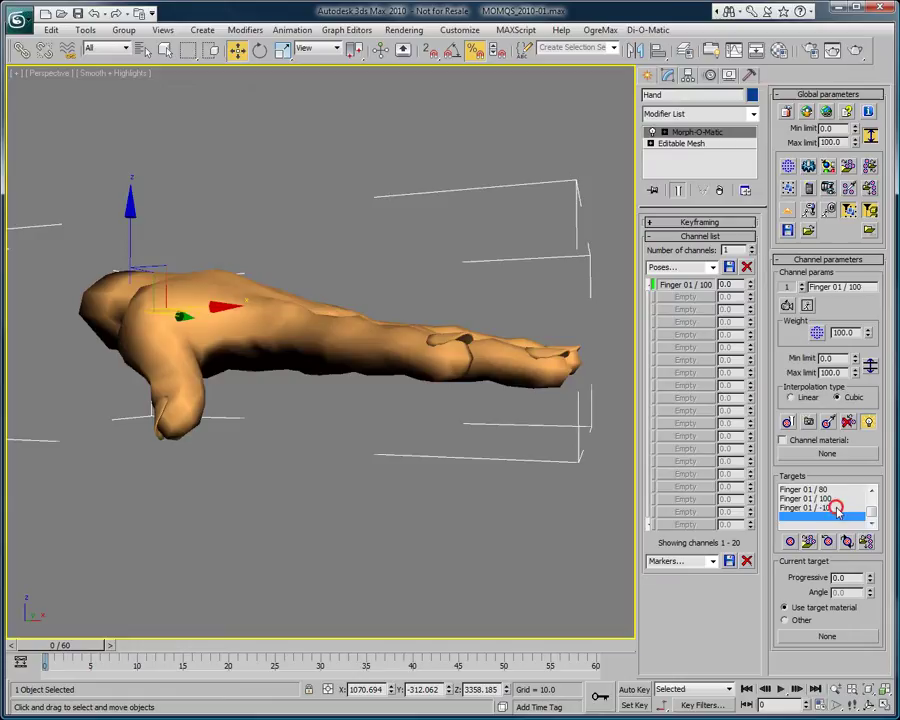
drag(857, 577, 627, 591)
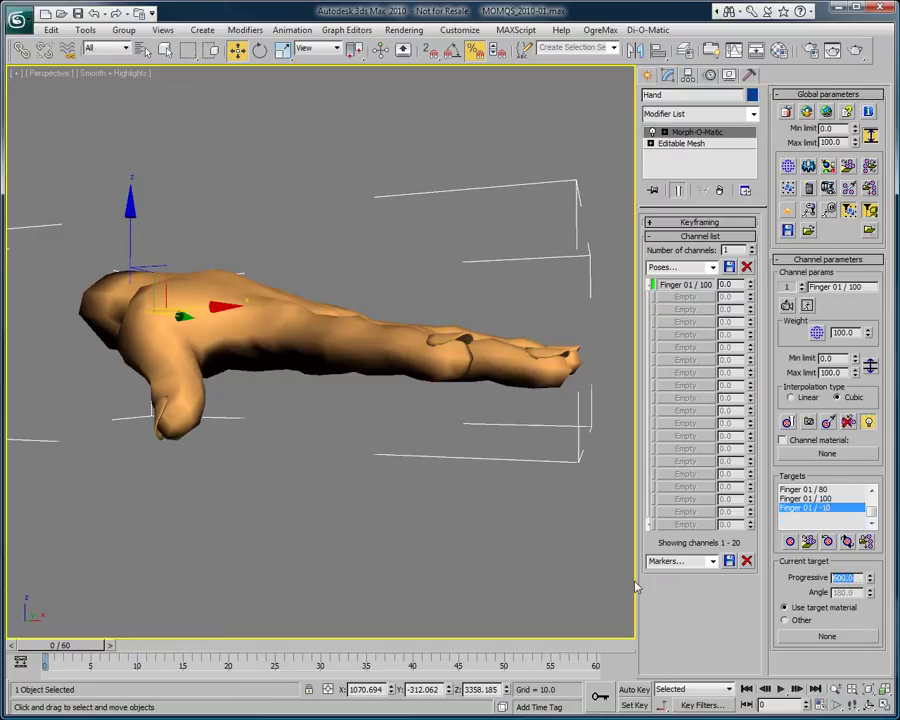
text(-10)
key(Return)
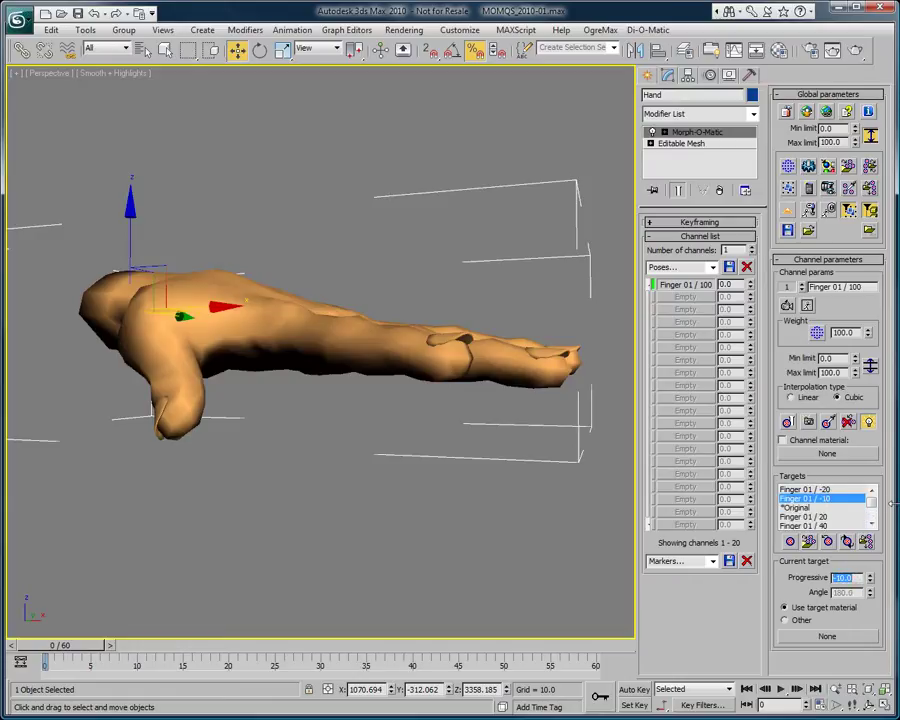
Check the Finger 01 / 100 target, then activate the channel's own limits with a minimum of -20.
drag(872, 503, 867, 520)
click(833, 509)
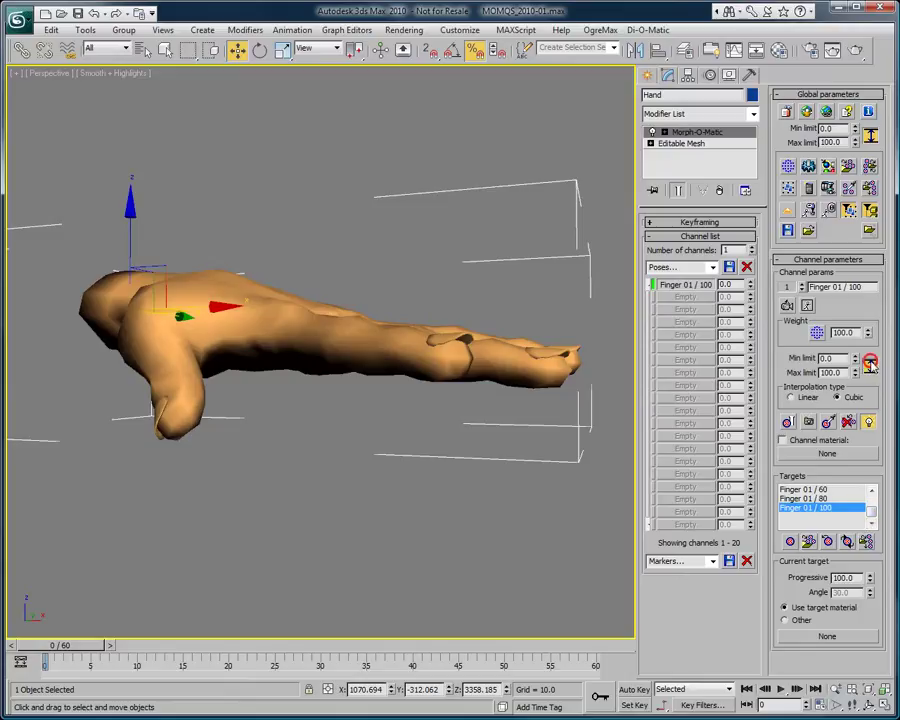
drag(838, 358, 682, 361)
key(Return)
Preview the progressive finger bend with cubic interpolation by varying the channel value, ending at -20.
drag(749, 285, 695, 253)
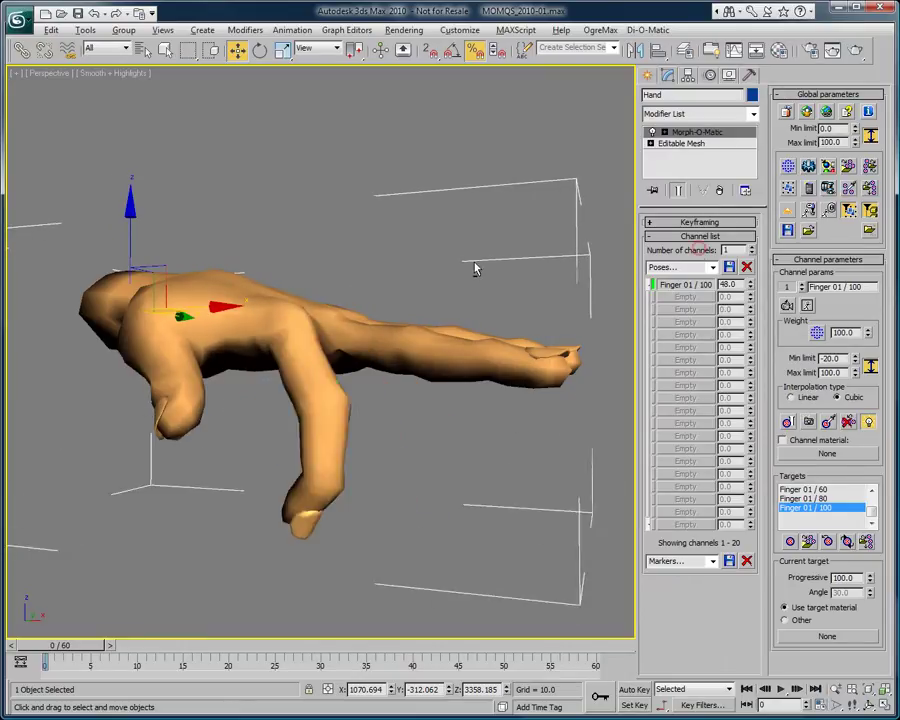
alt+middle_drag(475, 267, 508, 275)
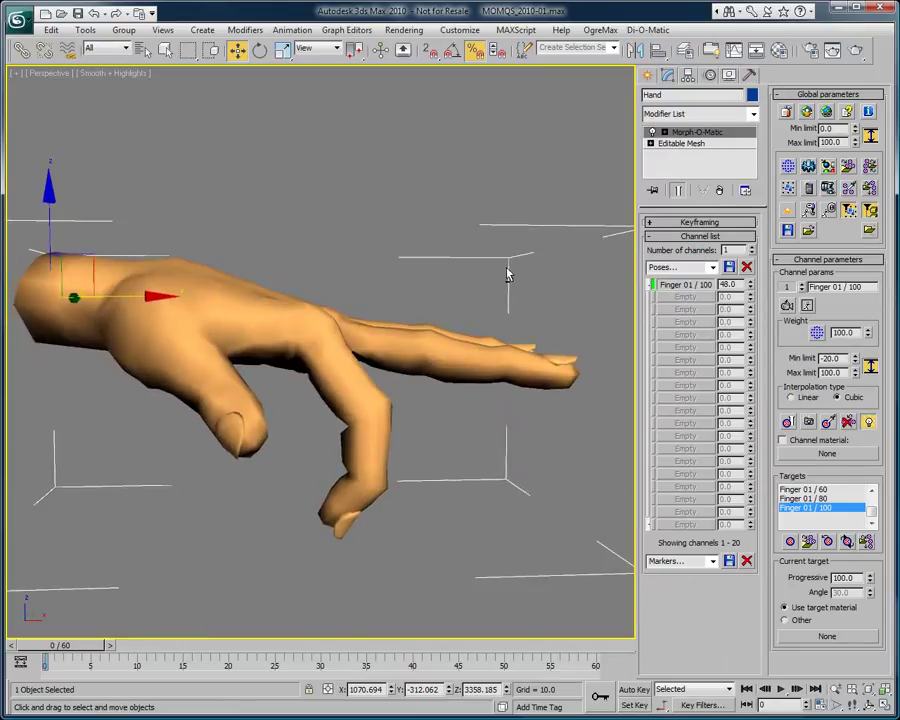
click(856, 398)
right_click(751, 286)
mouse_move(751, 287)
mouse_down()
mouse_move(740, 203)
mouse_move(735, 300)
mouse_move(735, 250)
mouse_move(718, 312)
mouse_move(705, 295)
mouse_move(701, 309)
mouse_move(740, 298)
mouse_up()
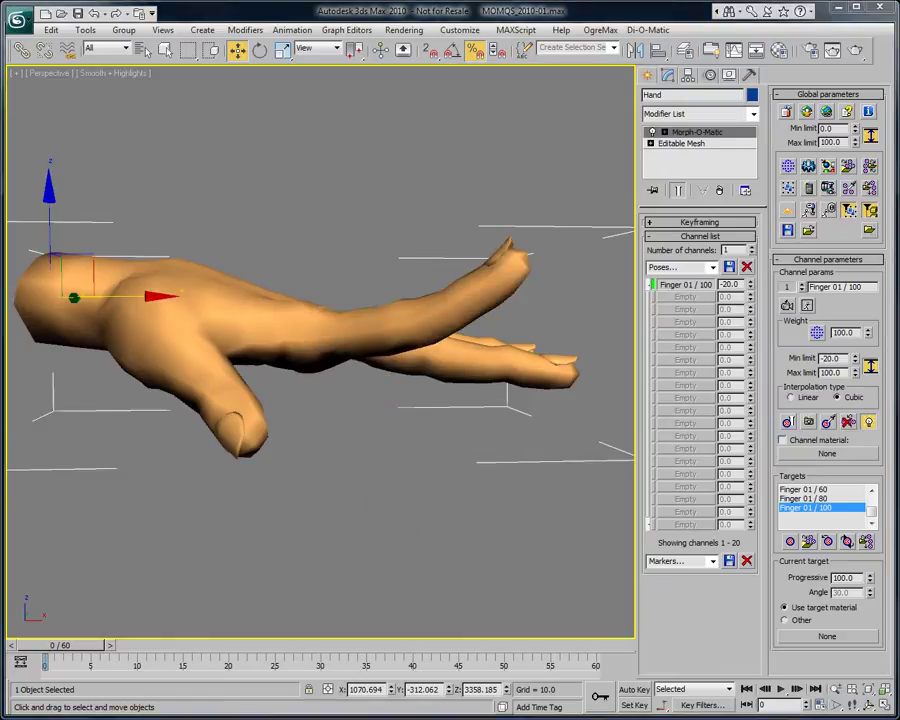
Open the MOM2_demo_2010-02.max scene without saving the hand scene, and play its character animation.
drag(898, 277, 231, 134)
click(264, 141)
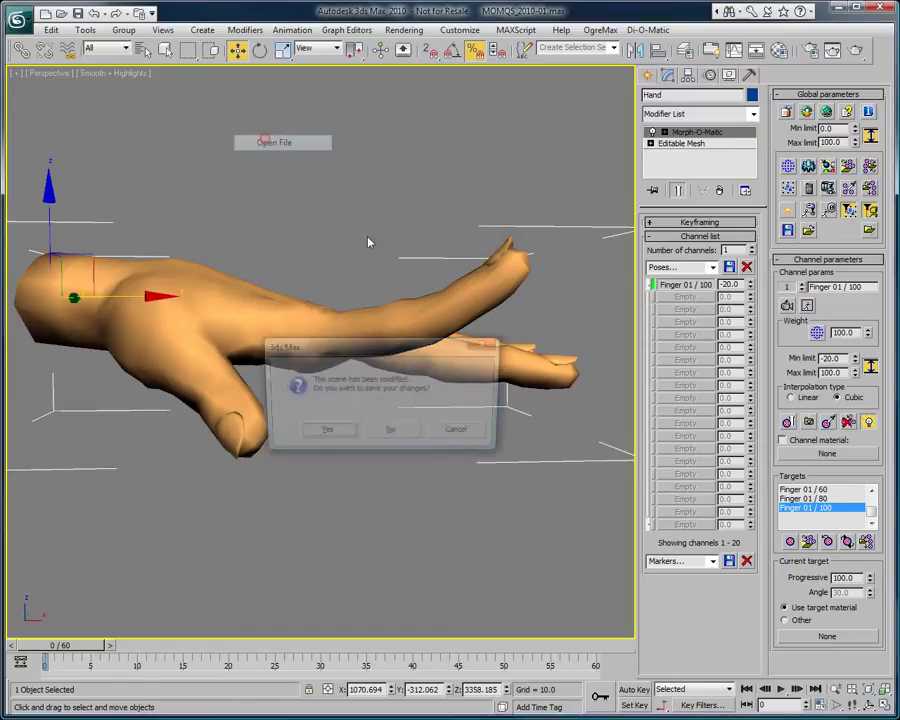
click(391, 431)
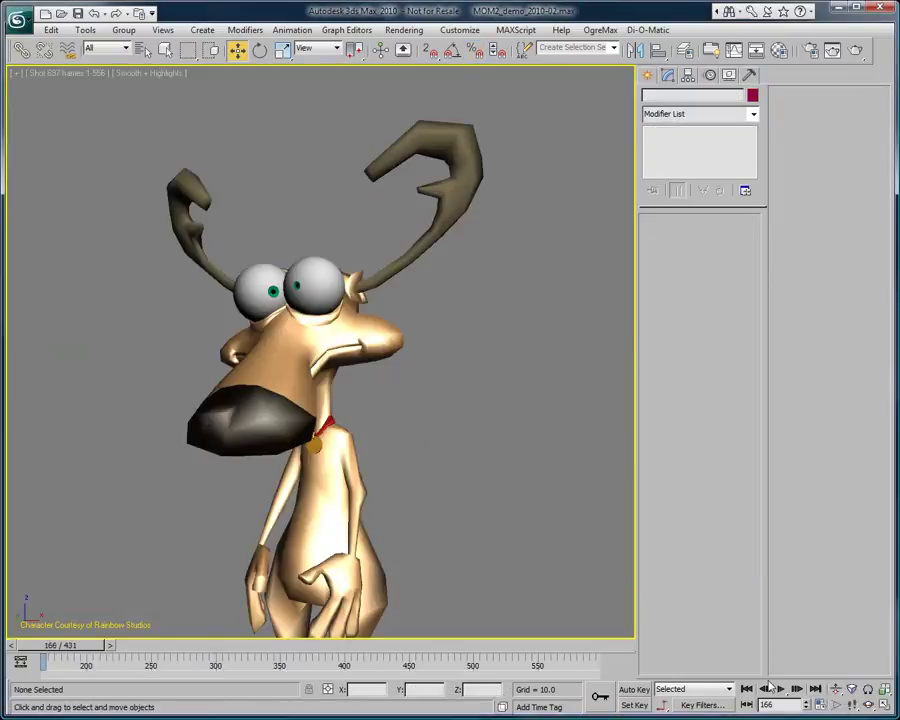
click(781, 689)
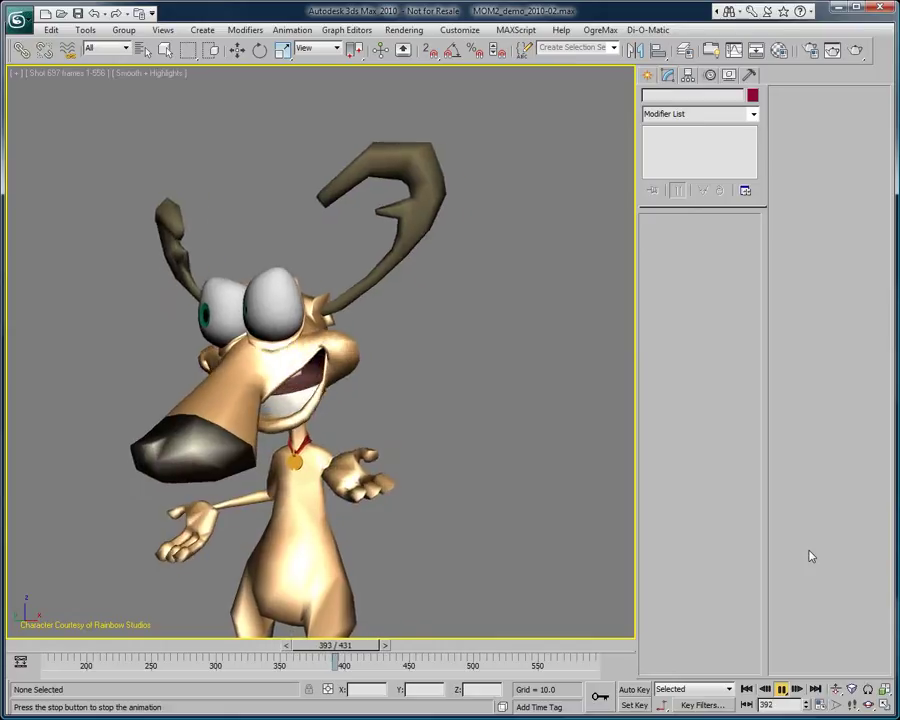
key(Escape)
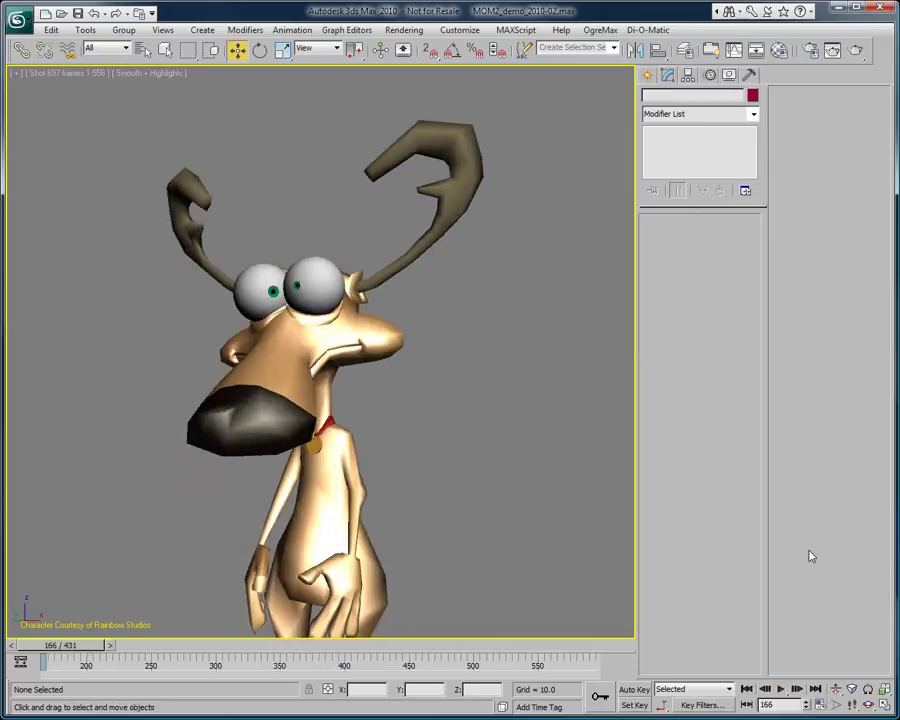
Select the reindeer's head mesh and switch to a perspective view, checking its edged faces briefly.
click(381, 344)
key(p)
alt+middle_drag(438, 400, 412, 432)
scroll(382, 434, up, 5)
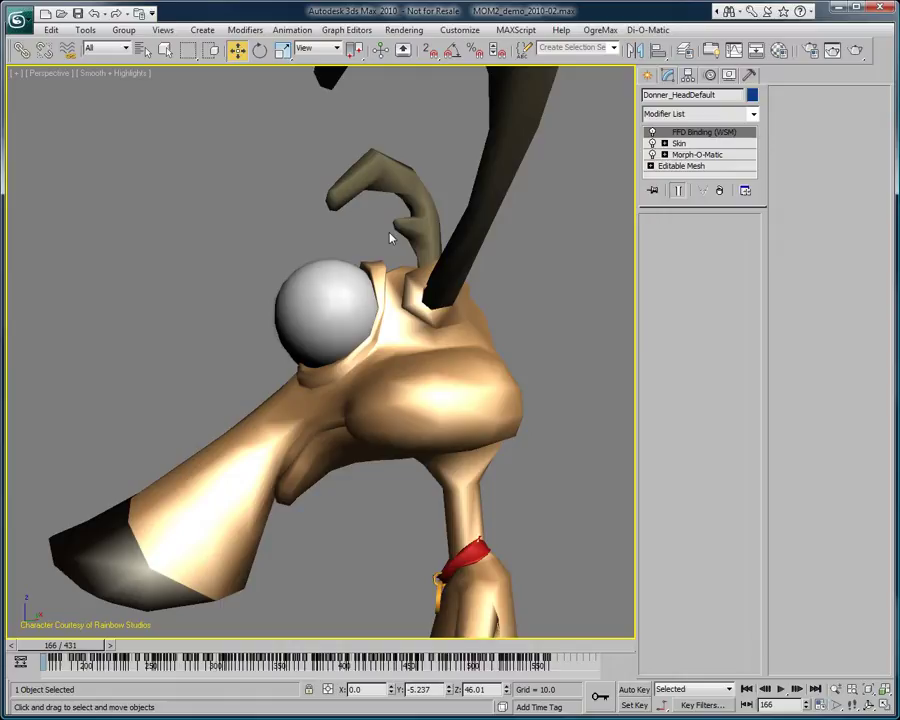
key(F4)
key(F4)
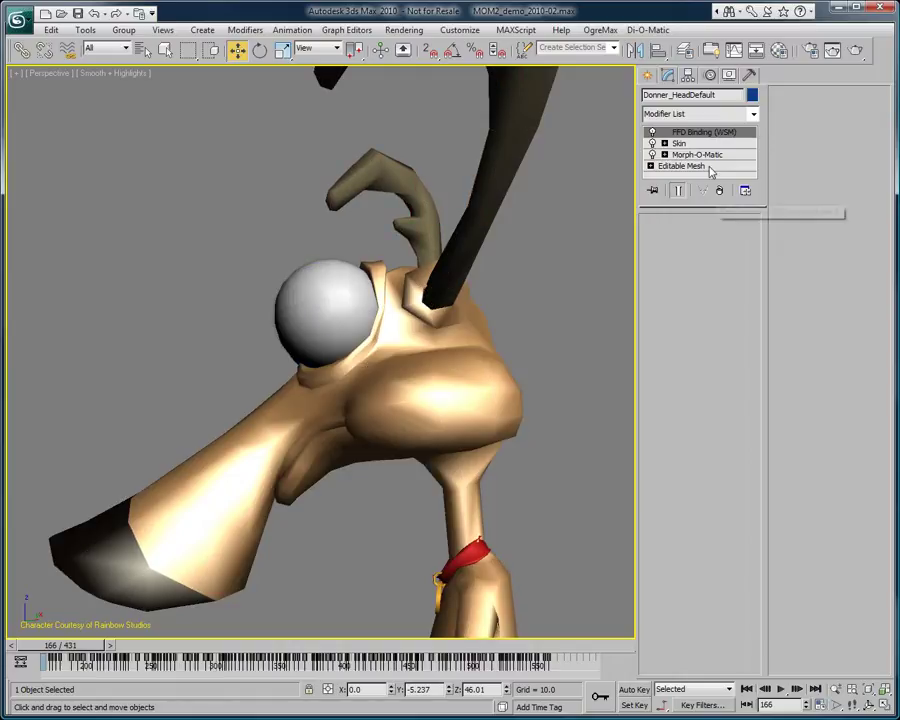
Filter the head's Morph-O-Matic channel list to the Left Eyelid keyframing group.
click(697, 154)
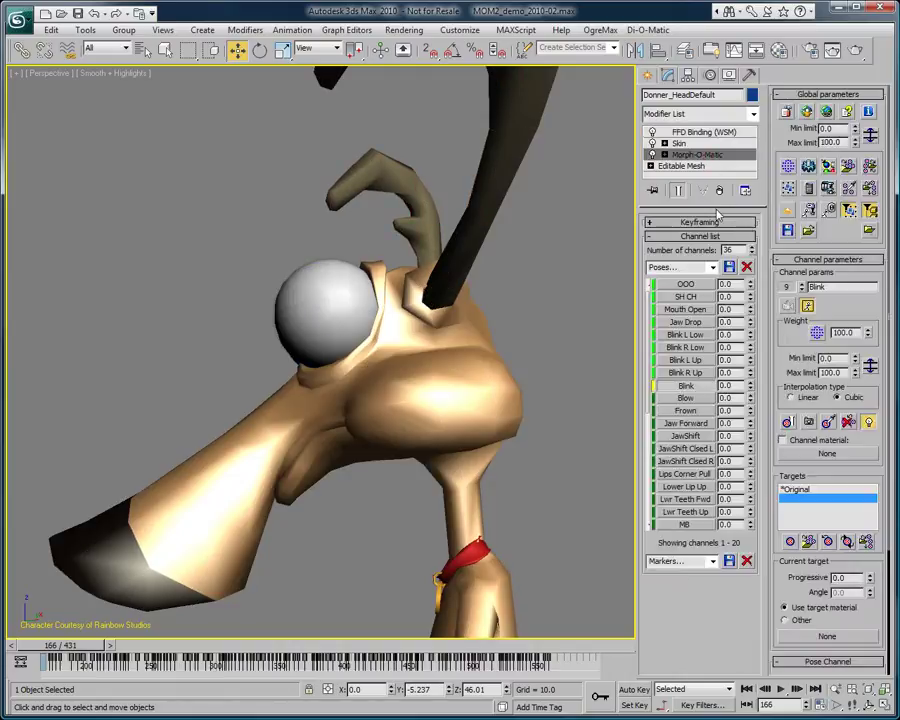
click(716, 221)
click(668, 302)
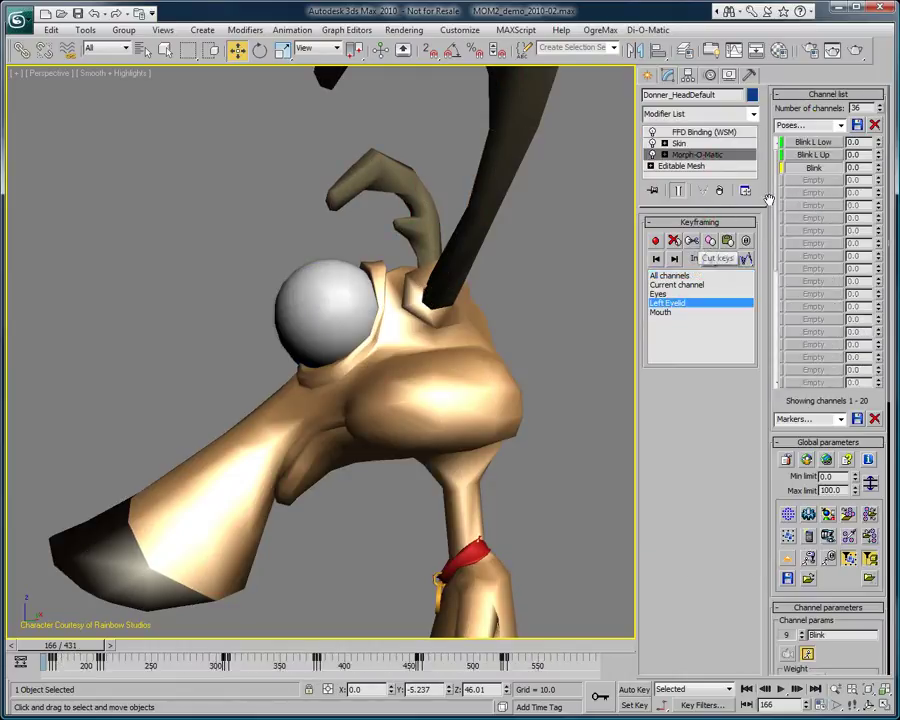
click(683, 222)
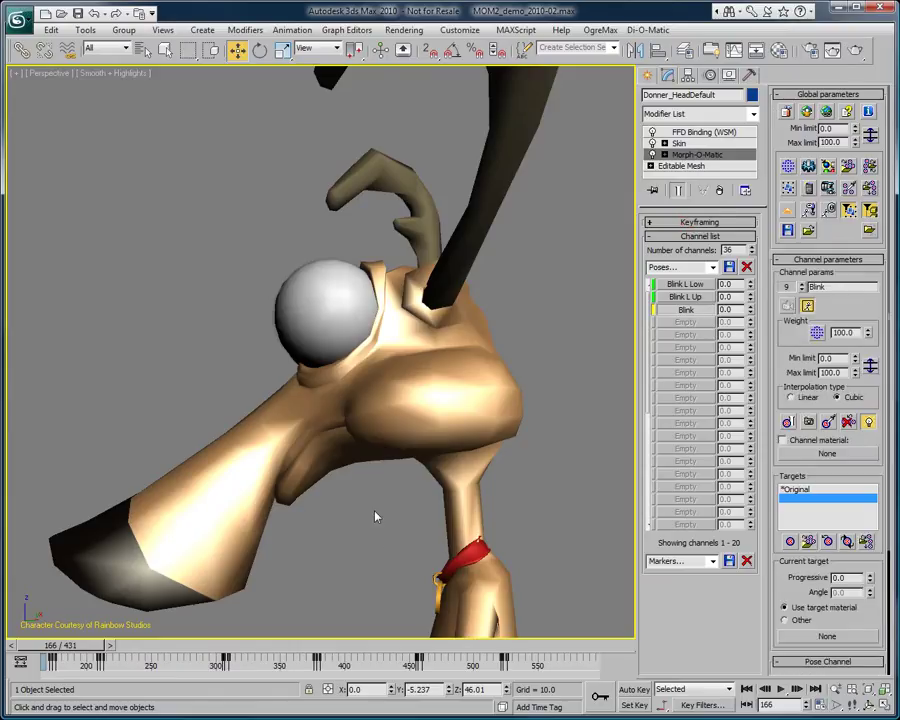
Close the left eyelid by raising the Blink channel to 117, and briefly check the mesh with edged faces.
drag(749, 309, 740, 232)
key(F4)
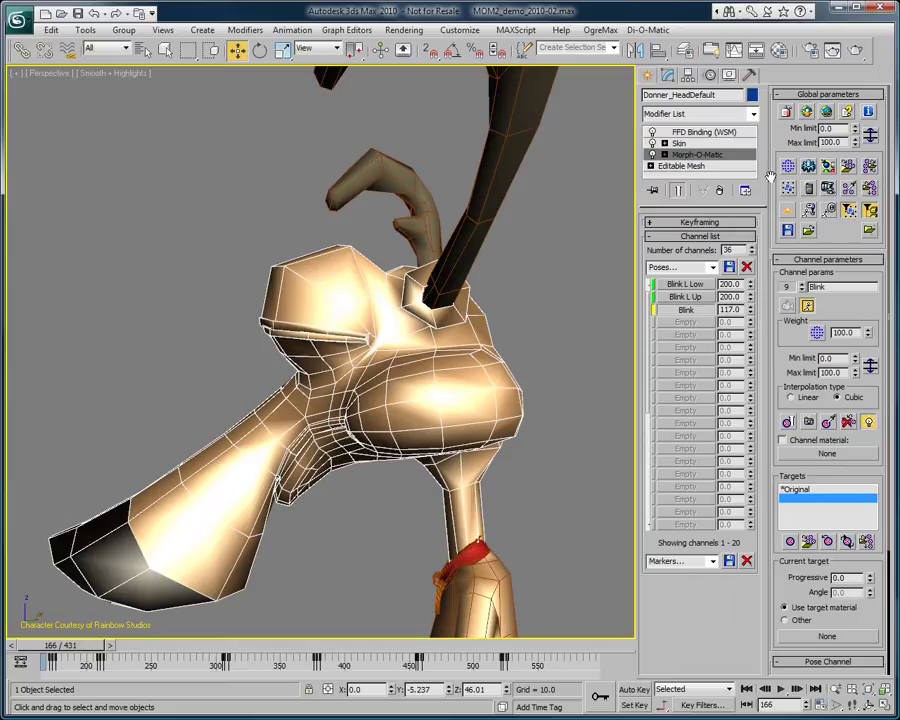
key(F4)
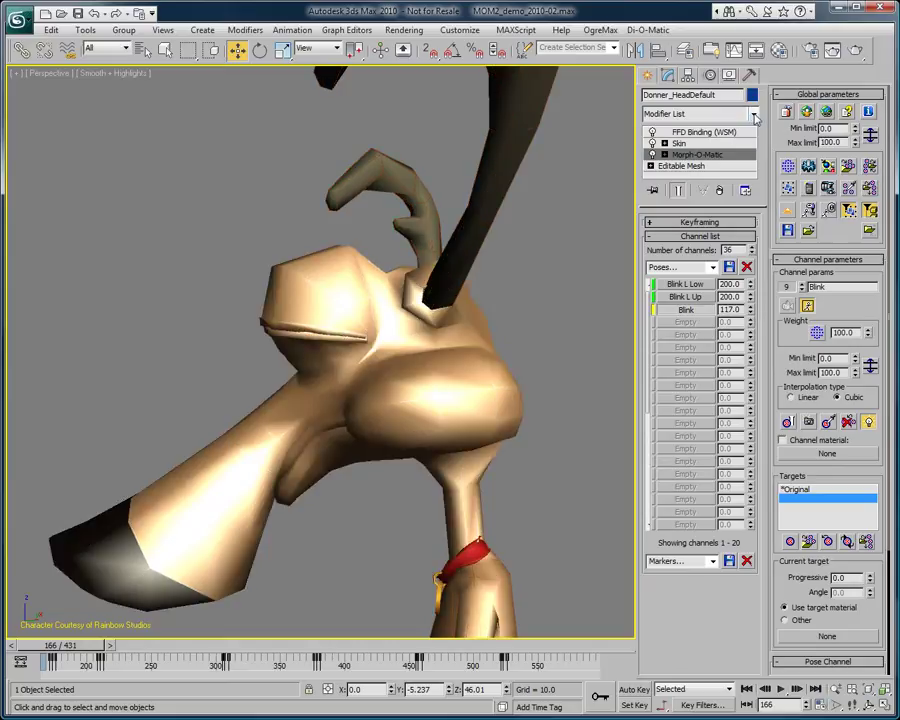
Add a TurboSmooth modifier above Skin on the reindeer's head and check the smoothed mesh.
click(705, 143)
click(753, 115)
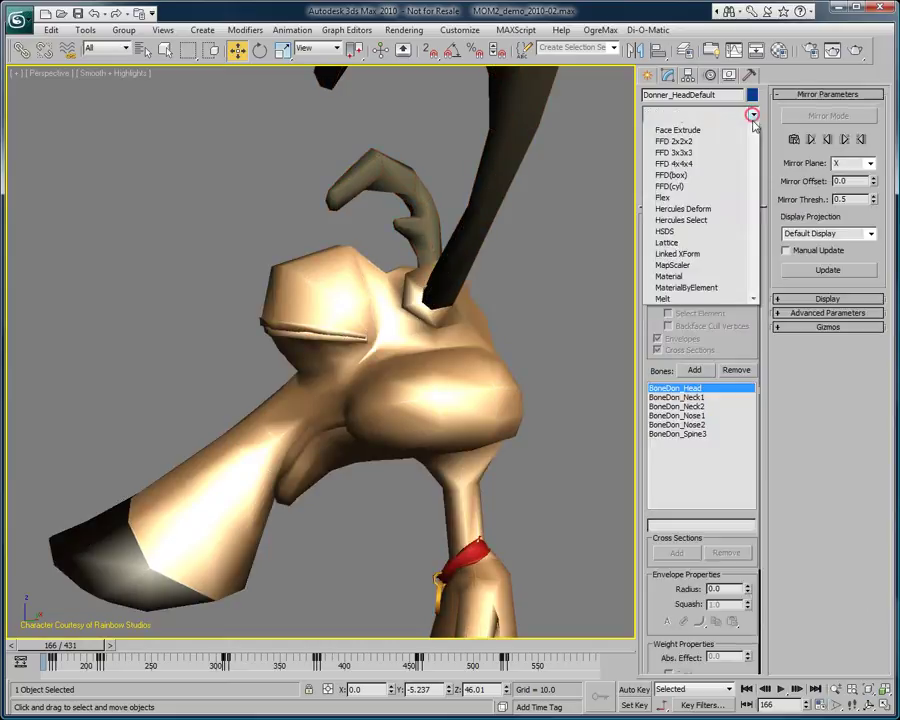
drag(753, 157, 755, 503)
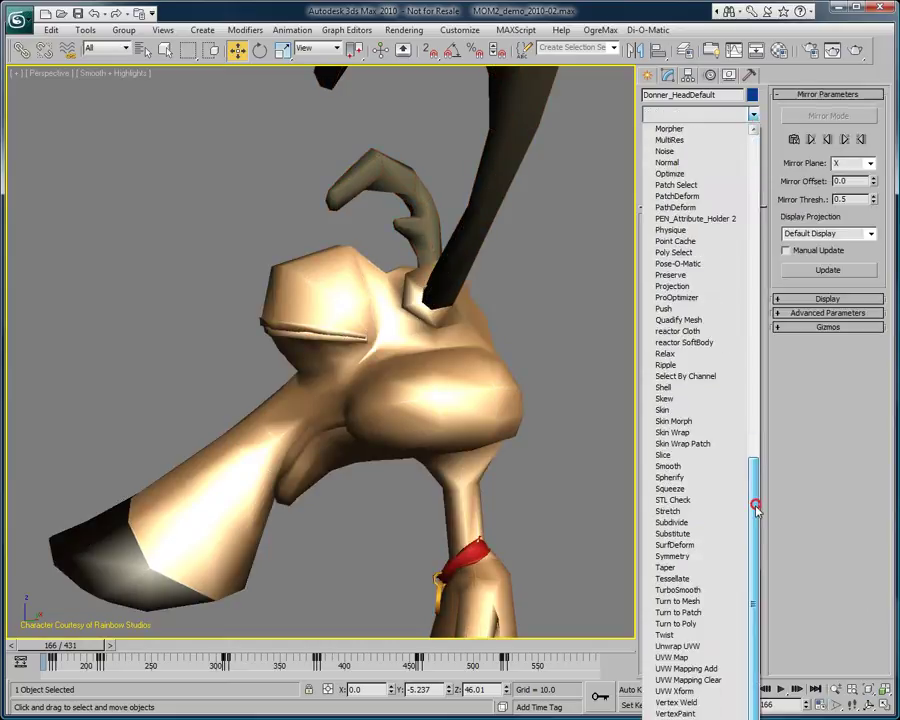
click(678, 590)
key(F4)
key(F4)
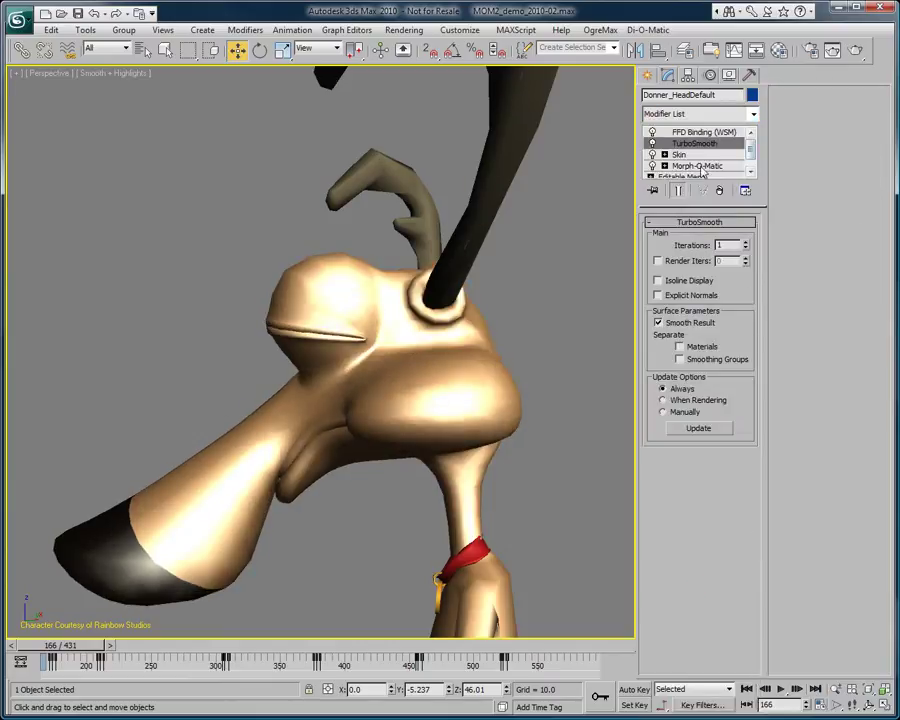
Set the head's TurboSmooth iterations to 2 and inspect the denser mesh with edged faces.
click(701, 167)
click(694, 143)
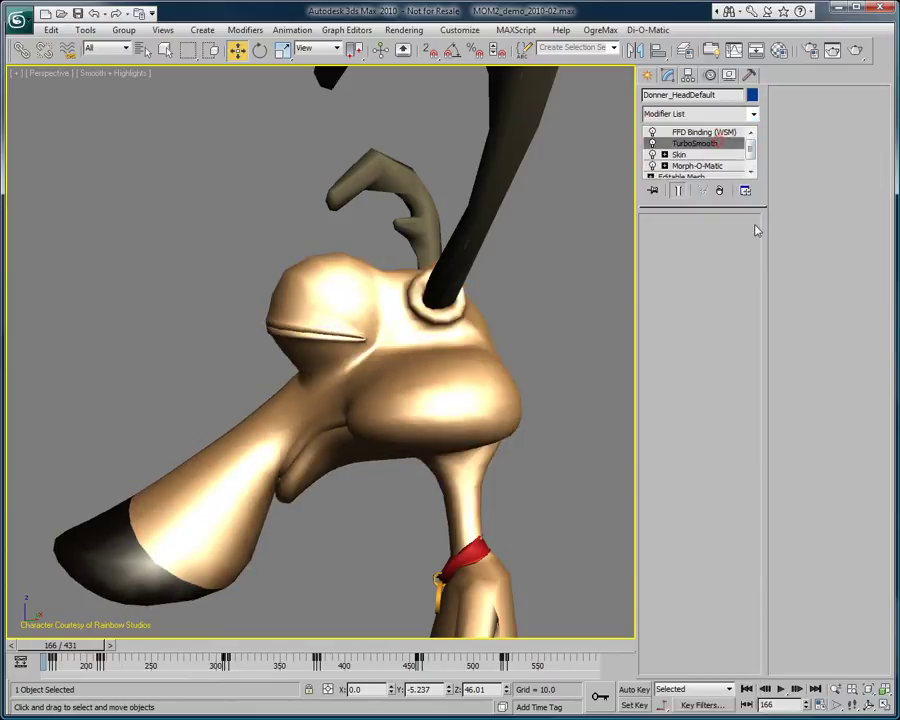
key(F4)
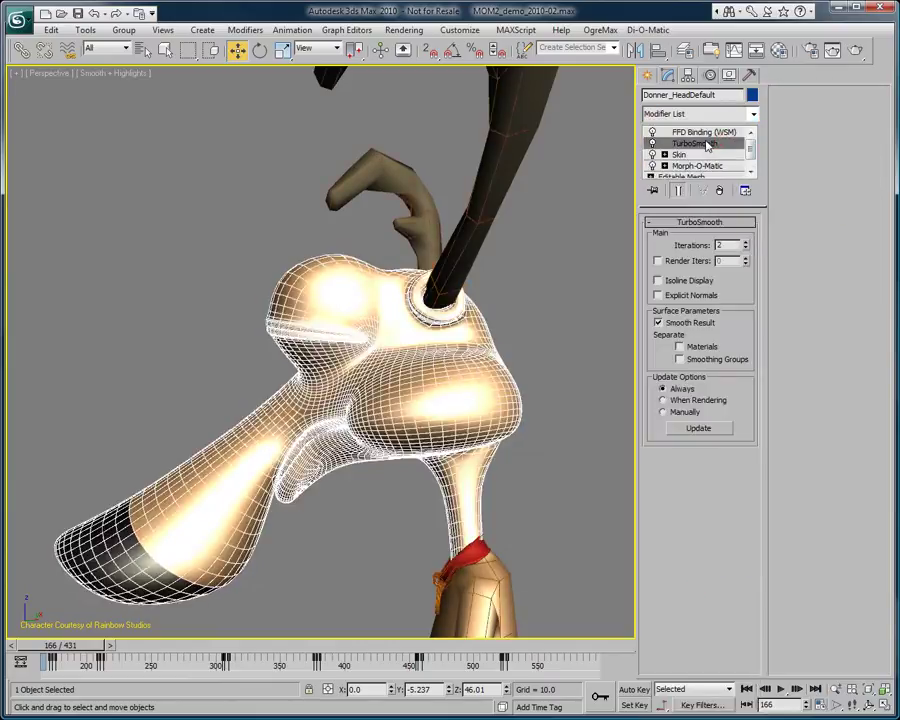
Preview the blink on the smoothed head by varying the Morph-O-Matic Blink channel, including 184, and reset it to 0.
click(700, 165)
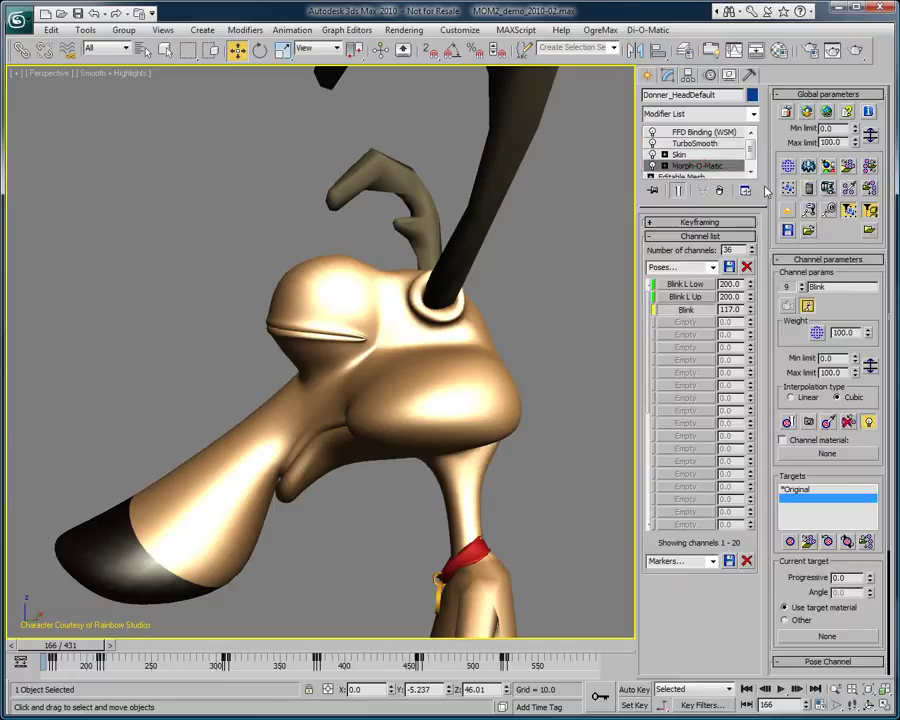
right_click(750, 311)
drag(750, 309, 754, 168)
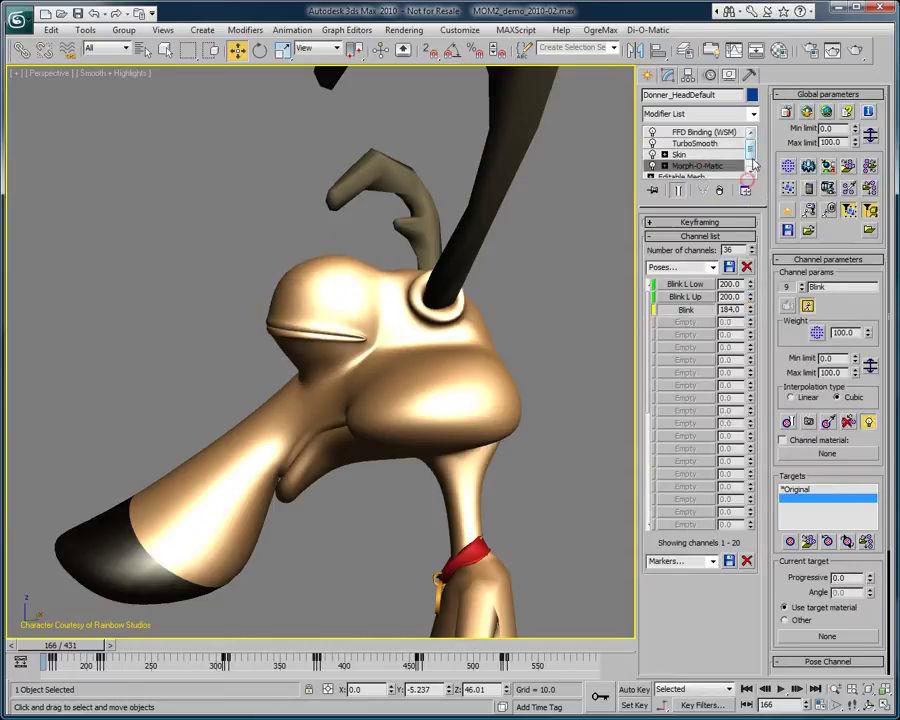
right_click(750, 311)
Turn off TurboSmooth on the head and vary the Blink channel with edged faces shown, ending at -86.
click(653, 144)
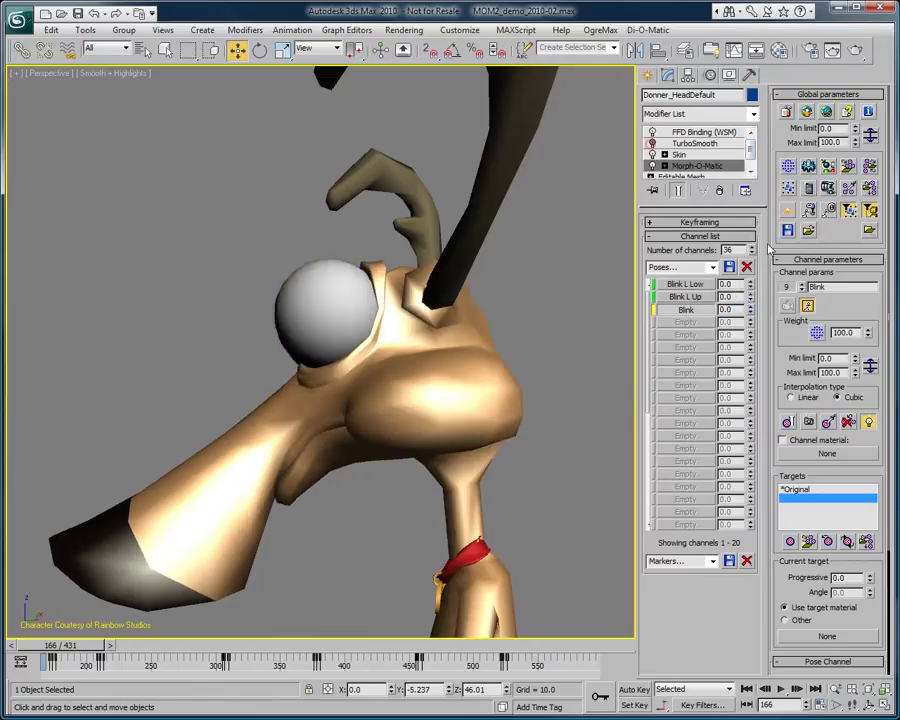
key(F4)
mouse_move(751, 311)
mouse_down()
mouse_move(750, 278)
mouse_move(750, 295)
mouse_up()
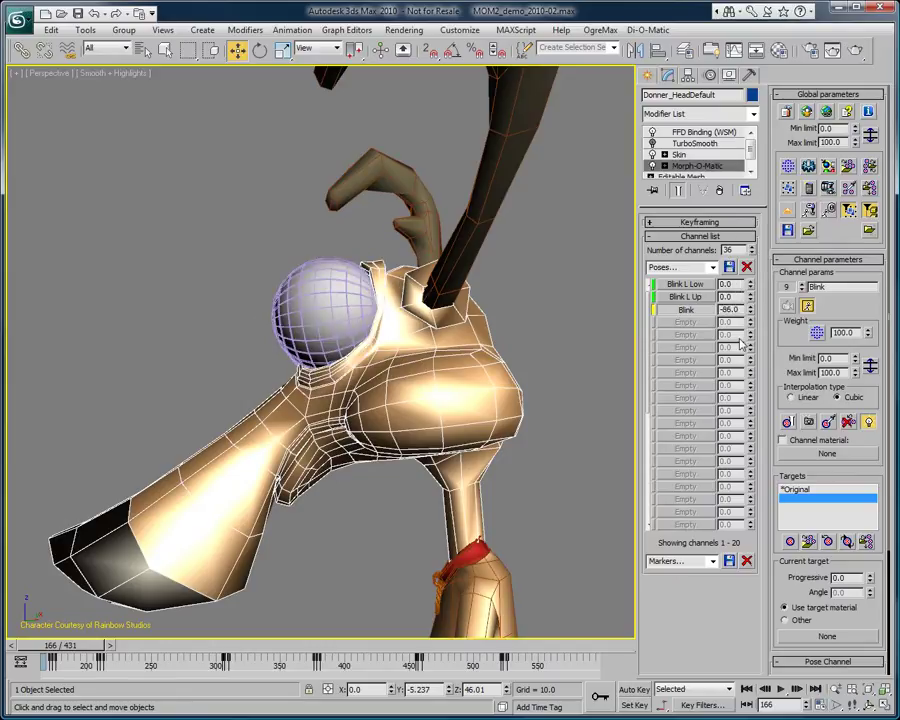